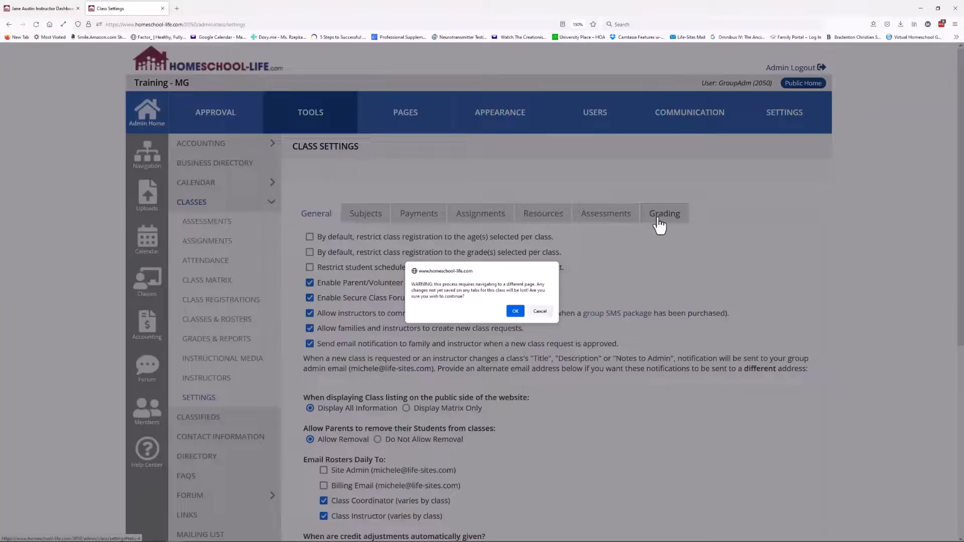
Check the four quarter periods and start dates of 2022/23, then return to Class Grading Settings
{"action": "left_click", "coordinate": [515, 312]}
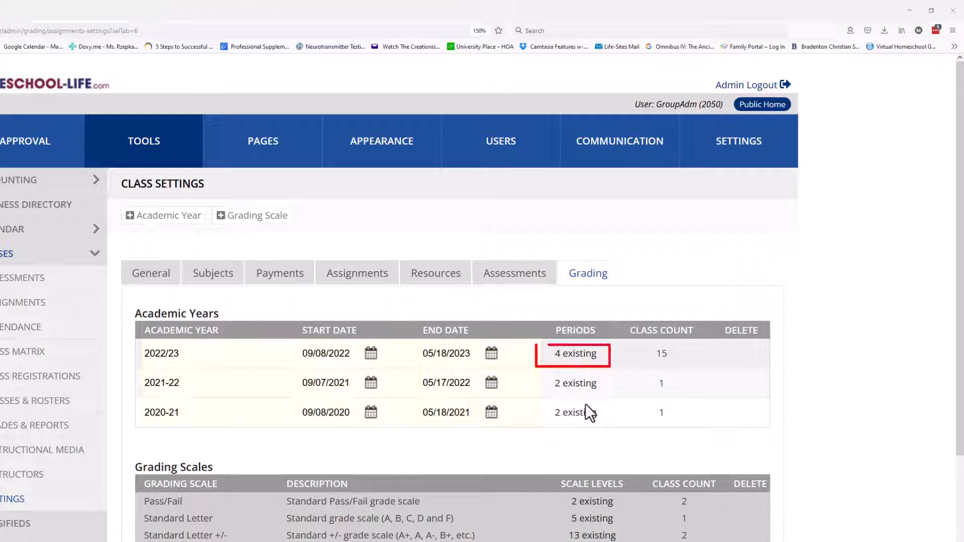
{"action": "left_click", "coordinate": [572, 355]}
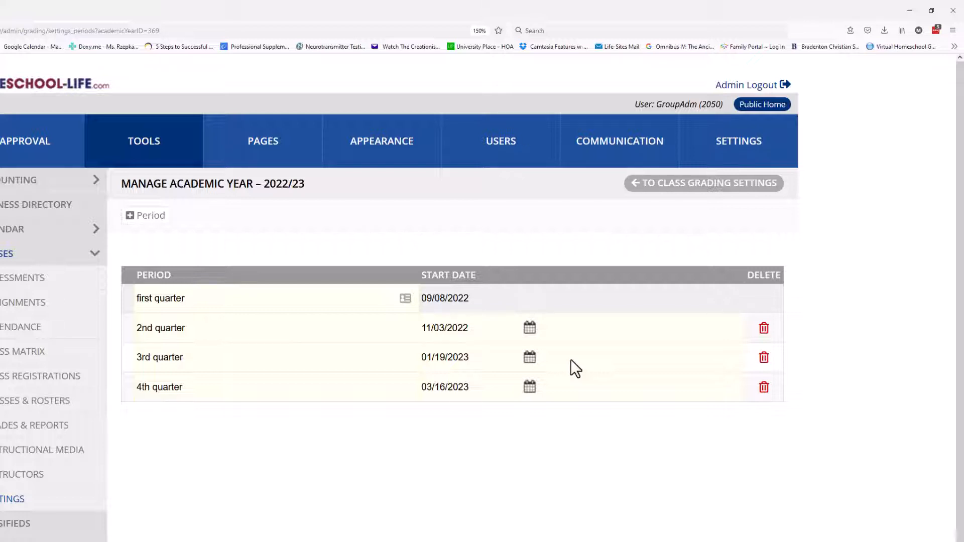
{"action": "left_click", "coordinate": [692, 200]}
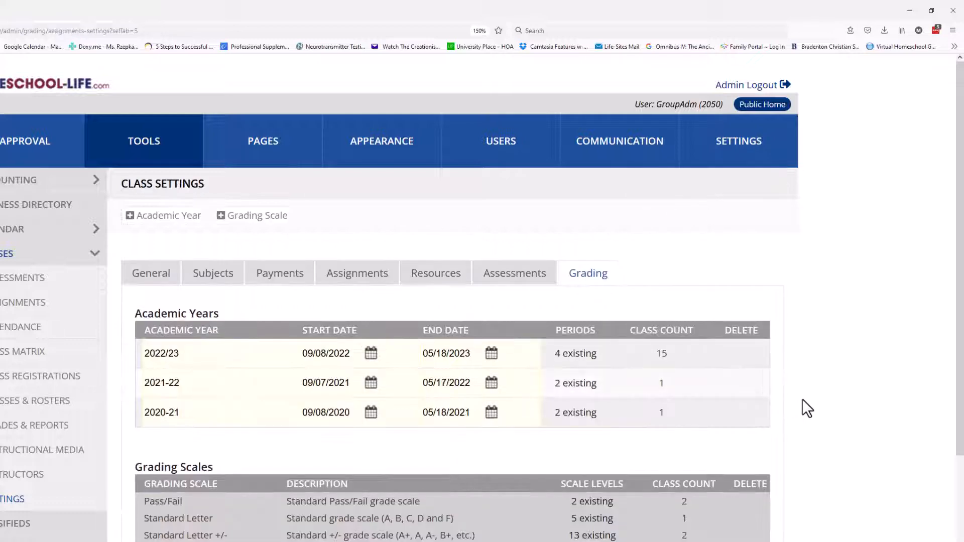
Look over the eight grading scales and the transcript options: footer text set, no header logo
{"action": "scroll", "coordinate": [804, 399], "scroll_direction": "down", "scroll_amount": 5}
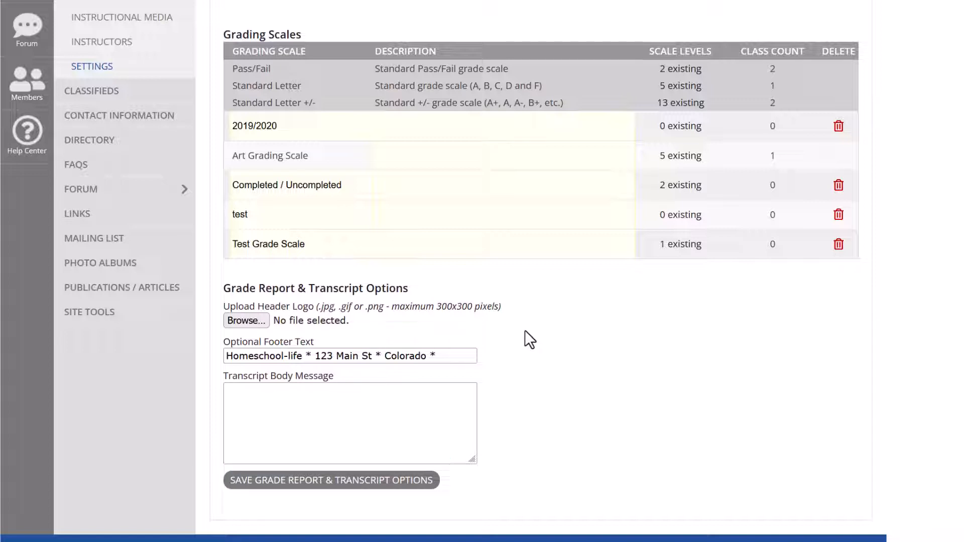
{"action": "scroll", "coordinate": [525, 330], "scroll_direction": "up", "scroll_amount": 6}
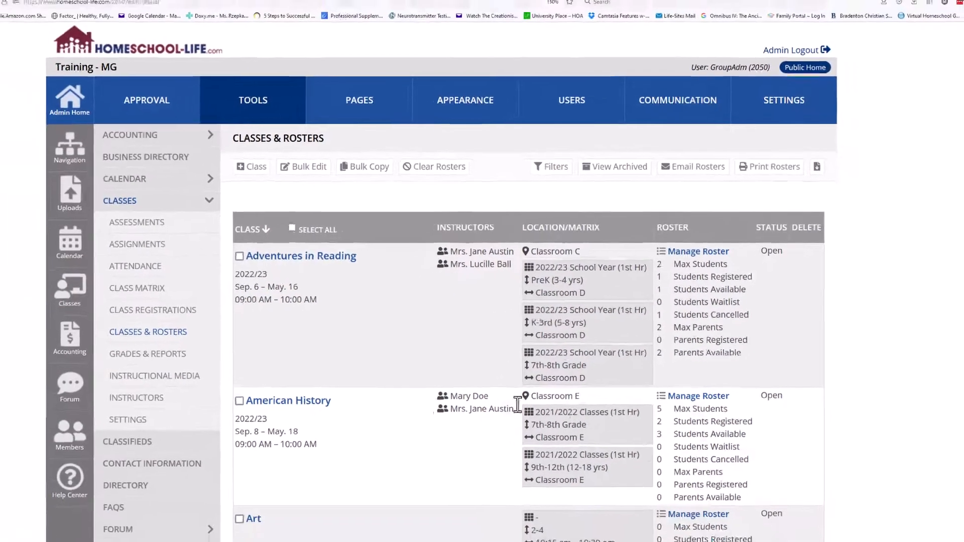
Select all 24 classes on Classes & Rosters and start a bulk edit
{"action": "left_click", "coordinate": [239, 256]}
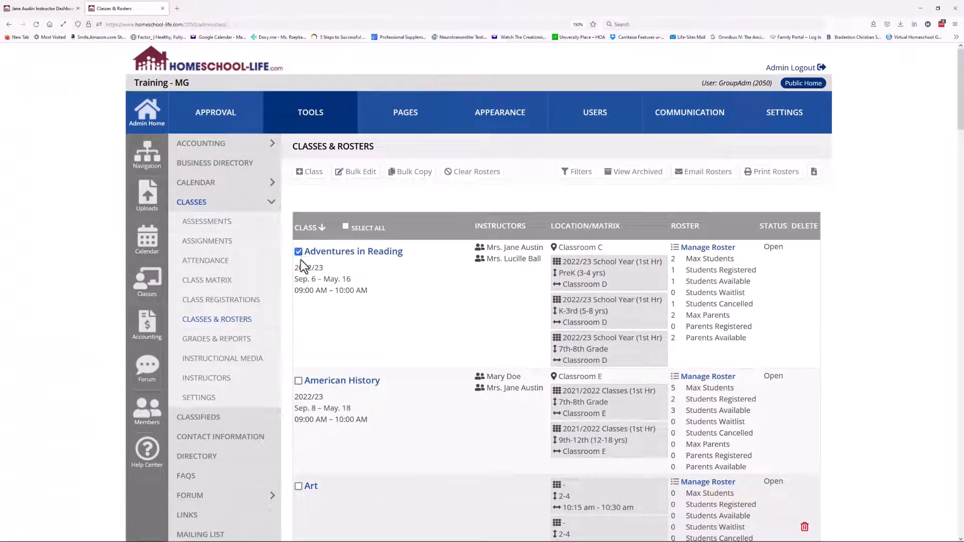
{"action": "left_click", "coordinate": [298, 381]}
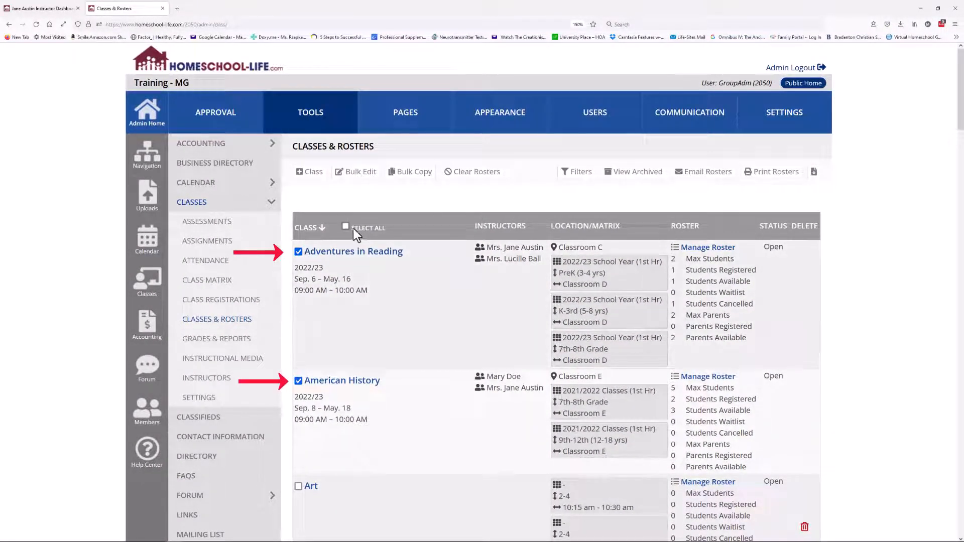
{"action": "left_click", "coordinate": [345, 226]}
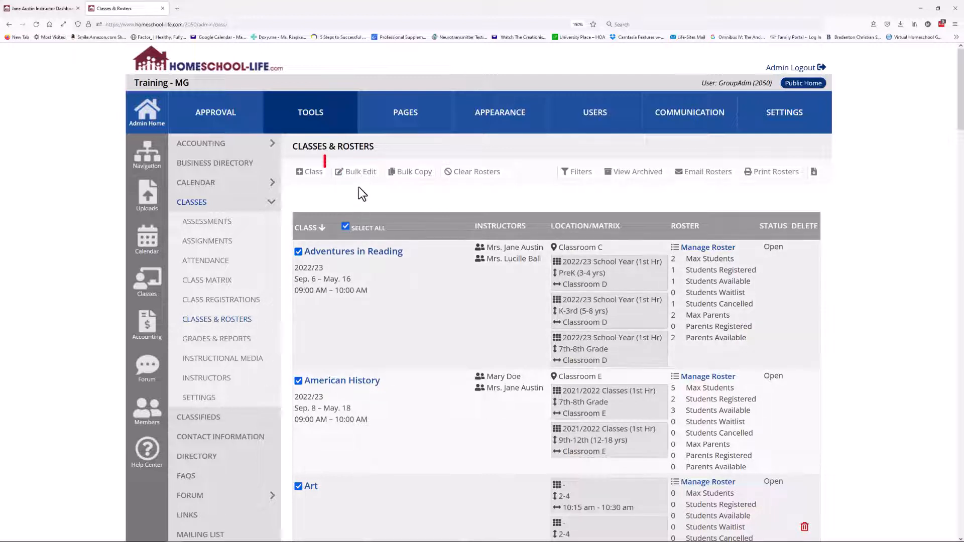
{"action": "left_click", "coordinate": [359, 176]}
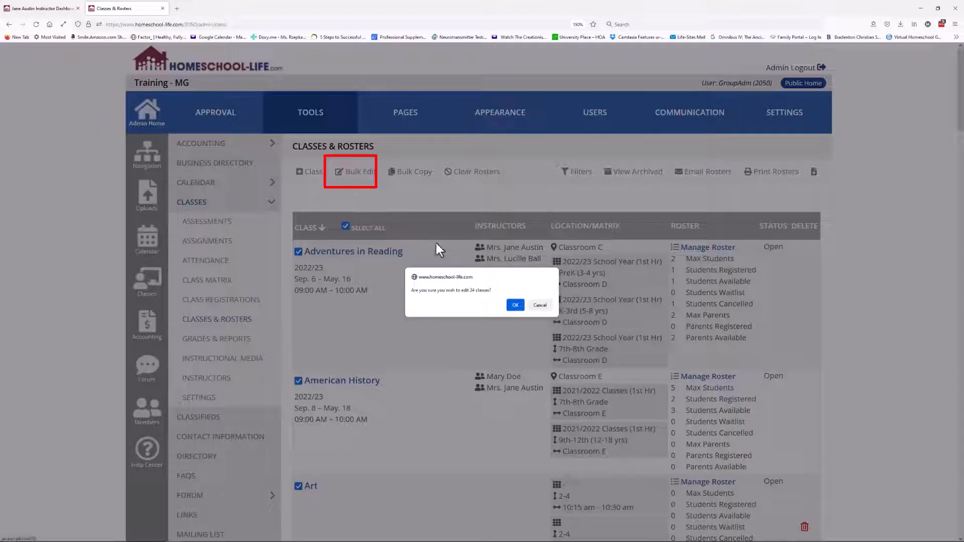
Confirm bulk-editing 24 classes, check the Academic Year choices, and leave without changes
{"action": "left_click", "coordinate": [514, 305]}
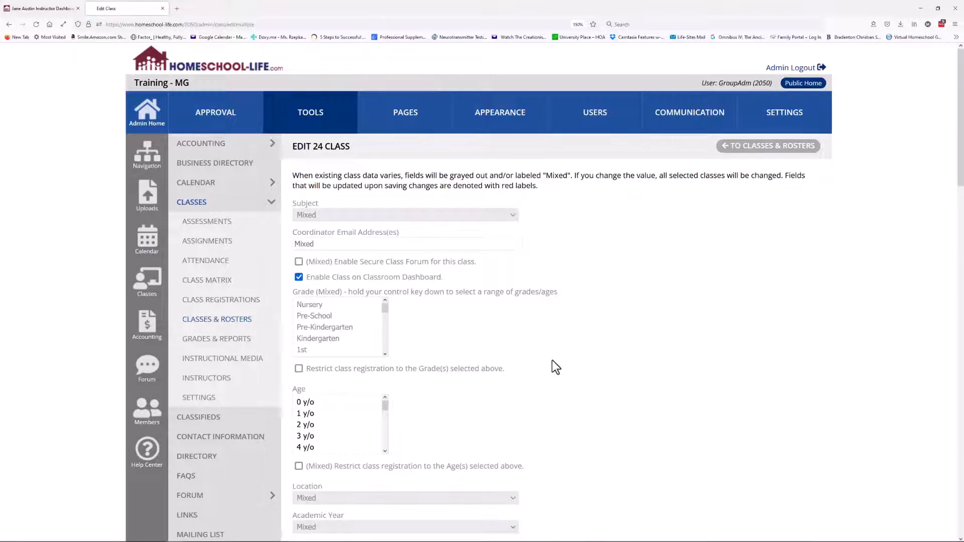
{"action": "scroll", "coordinate": [571, 364], "scroll_direction": "down", "scroll_amount": 3}
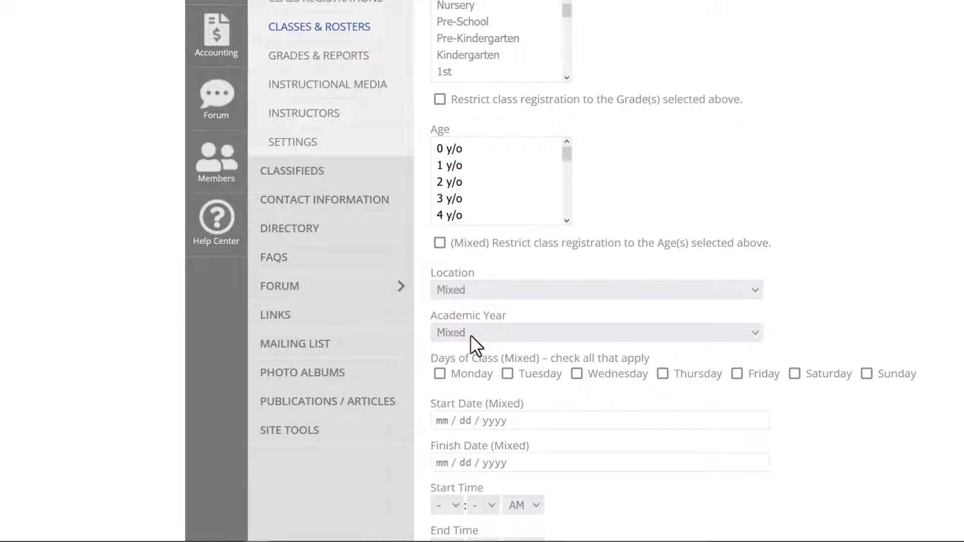
{"action": "left_click", "coordinate": [471, 336]}
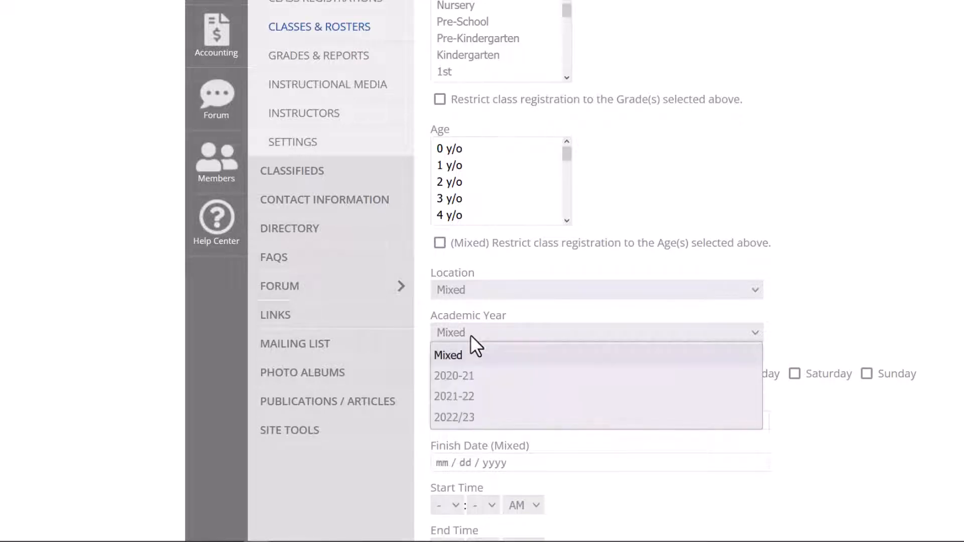
{"action": "left_click", "coordinate": [835, 335]}
{"action": "scroll", "coordinate": [836, 336], "scroll_direction": "up", "scroll_amount": 3}
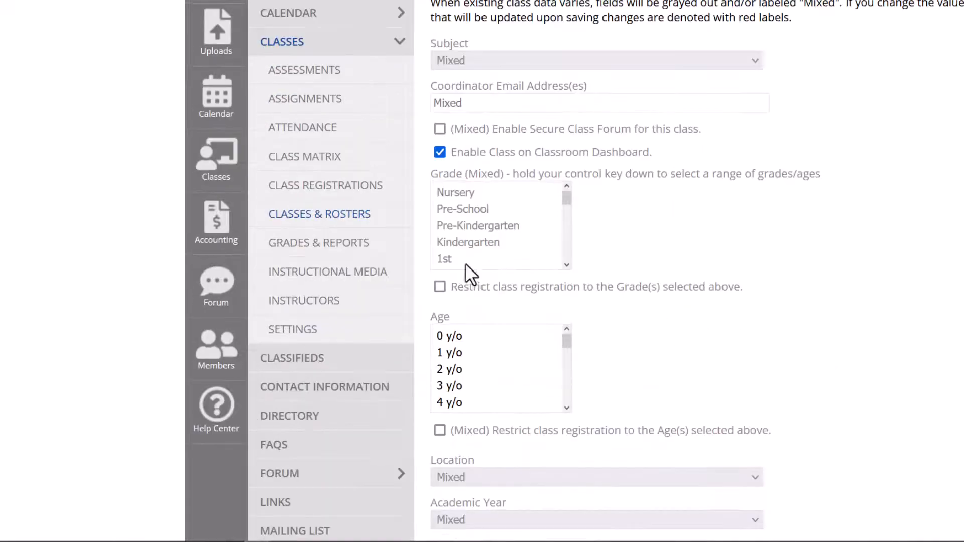
{"action": "left_click_drag", "start_coordinate": [340, 219], "coordinate": [332, 219]}
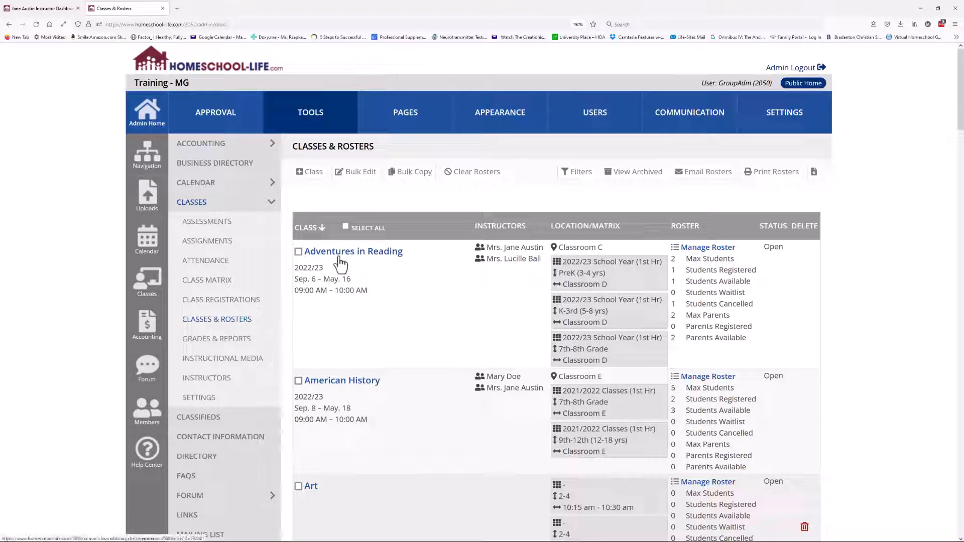
Open Adventures in Reading in the Edit Class form and tick Archive Class
{"action": "left_click", "coordinate": [298, 253]}
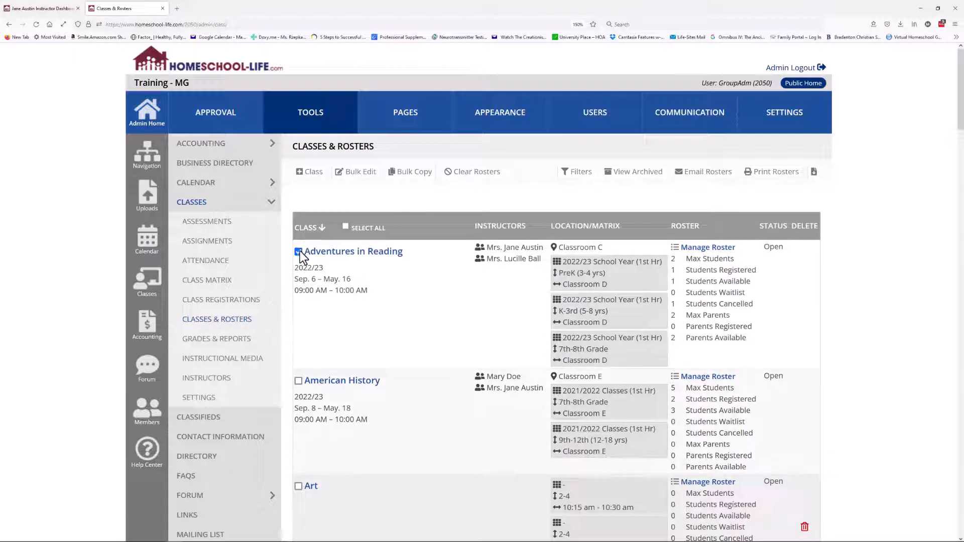
{"action": "left_click", "coordinate": [299, 251]}
{"action": "left_click", "coordinate": [354, 255]}
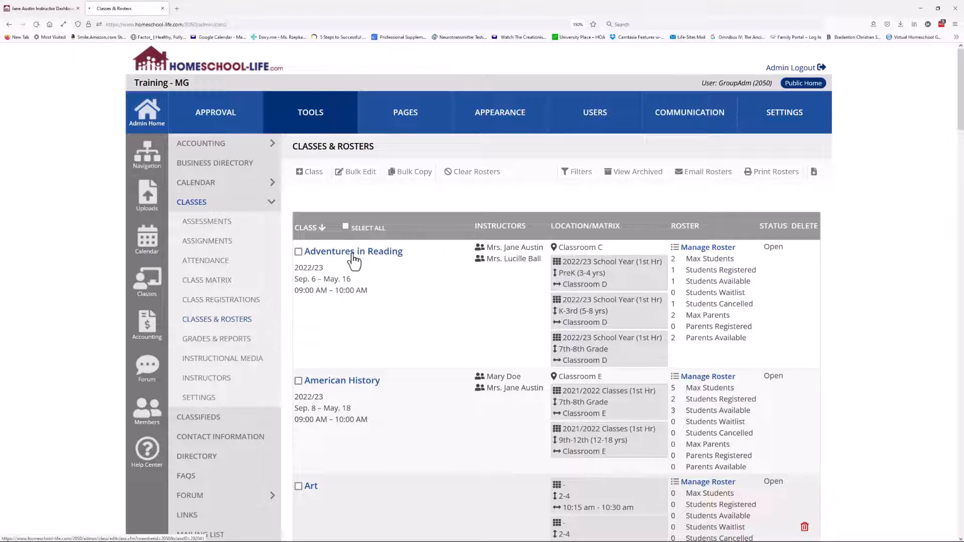
{"action": "scroll", "coordinate": [449, 345], "scroll_direction": "down", "scroll_amount": 20}
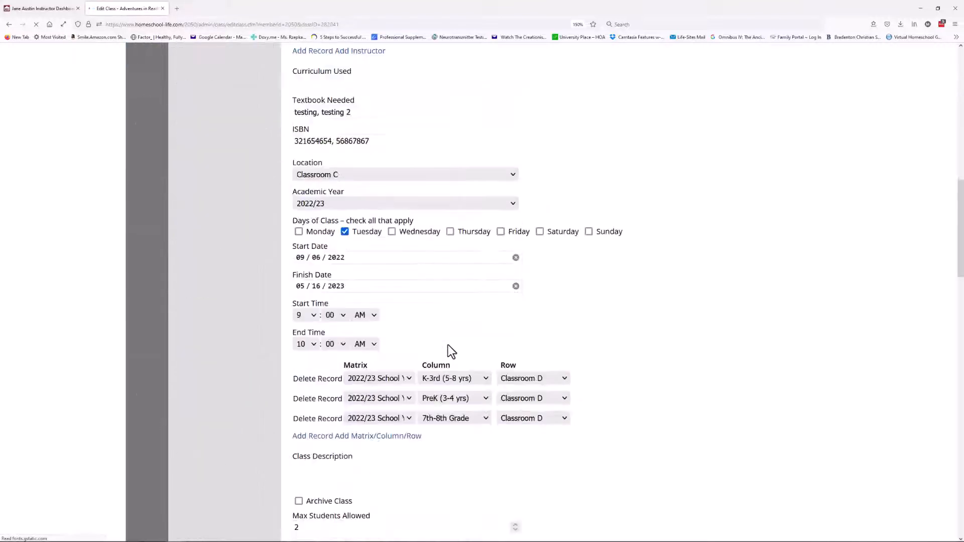
{"action": "scroll", "coordinate": [449, 348], "scroll_direction": "down", "scroll_amount": 10}
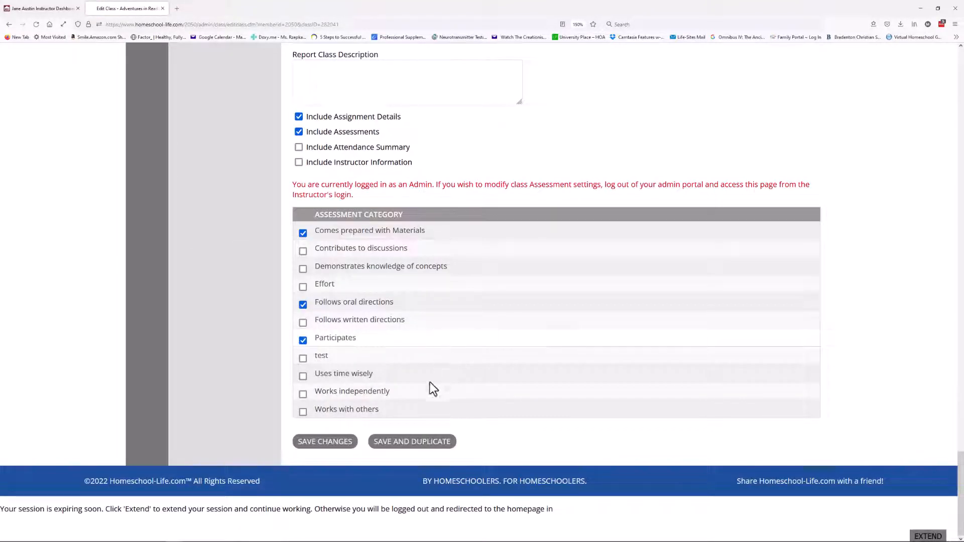
{"action": "left_click", "coordinate": [343, 442]}
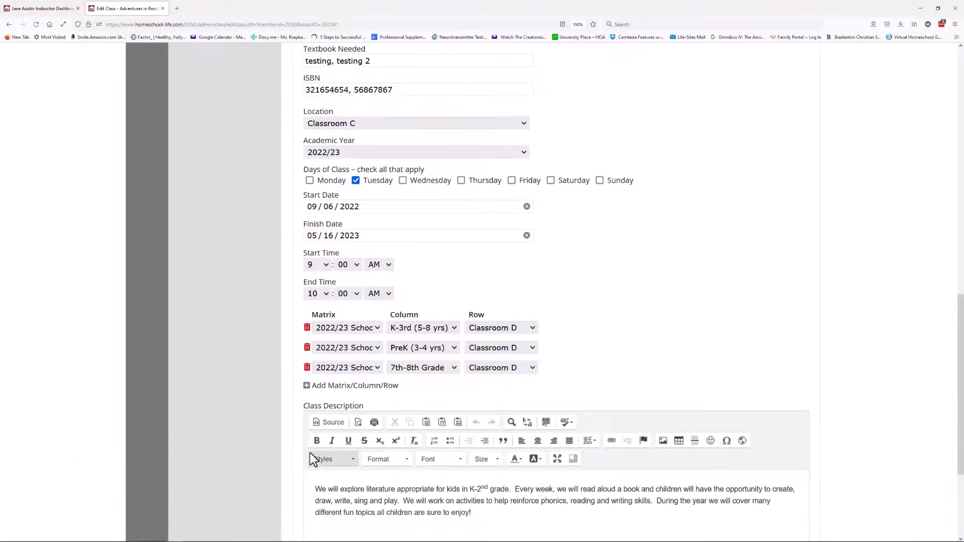
{"action": "scroll", "coordinate": [309, 453], "scroll_direction": "down", "scroll_amount": 3}
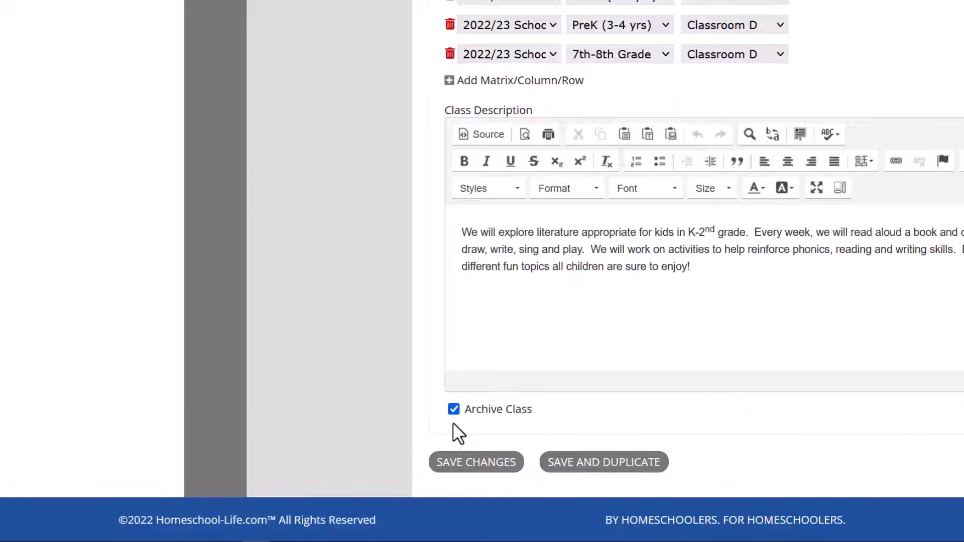
Choose Save and Duplicate for Adventures in Reading and review its English, Kindergarten–1st settings
{"action": "left_click", "coordinate": [626, 465]}
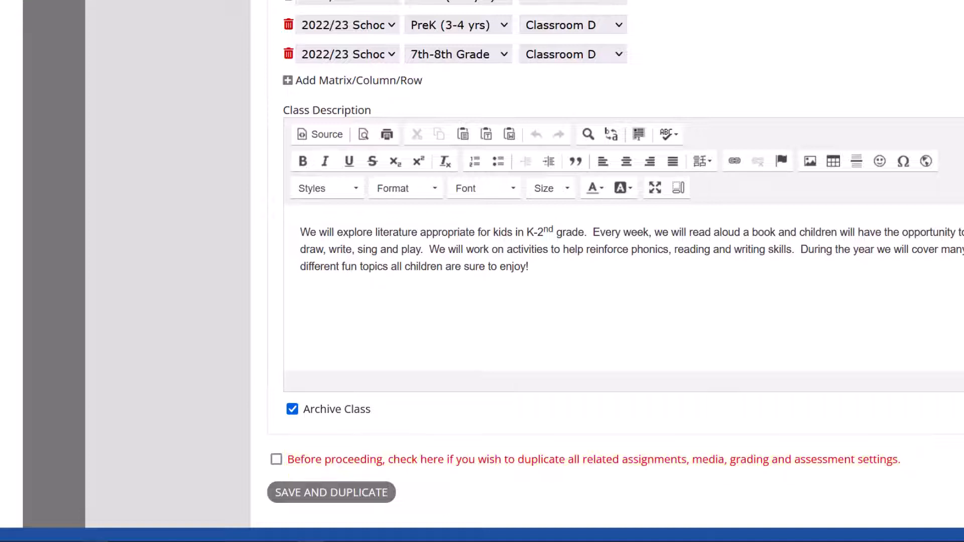
{"action": "scroll", "coordinate": [170, 321], "scroll_direction": "up", "scroll_amount": 20}
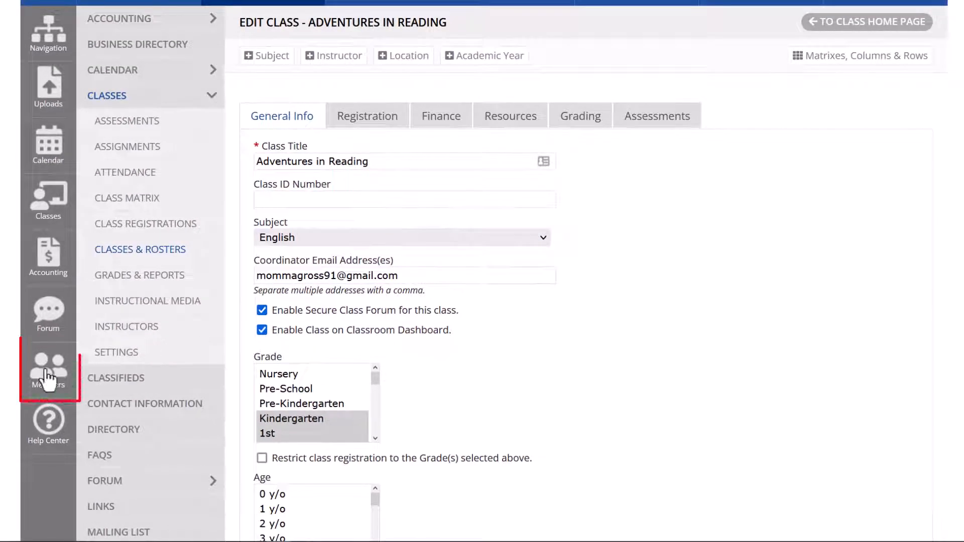
Go to Members > Families > Children to list the 18 active children
{"action": "left_click", "coordinate": [47, 378]}
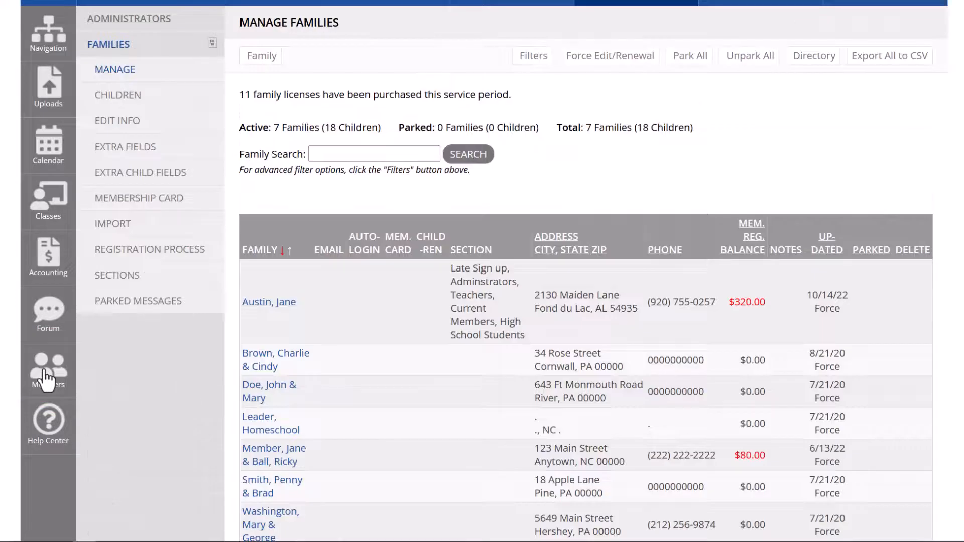
{"action": "left_click", "coordinate": [119, 98]}
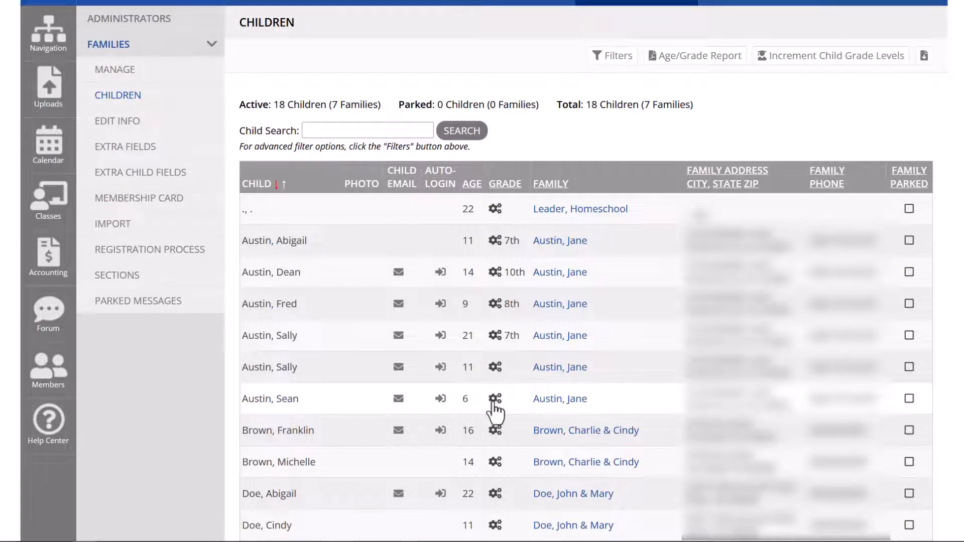
Save a child's historical grades: 7th for 2020-21, 8th for 2021-22, 9th for 2022/23
{"action": "left_click", "coordinate": [495, 400]}
{"action": "left_click", "coordinate": [429, 195]}
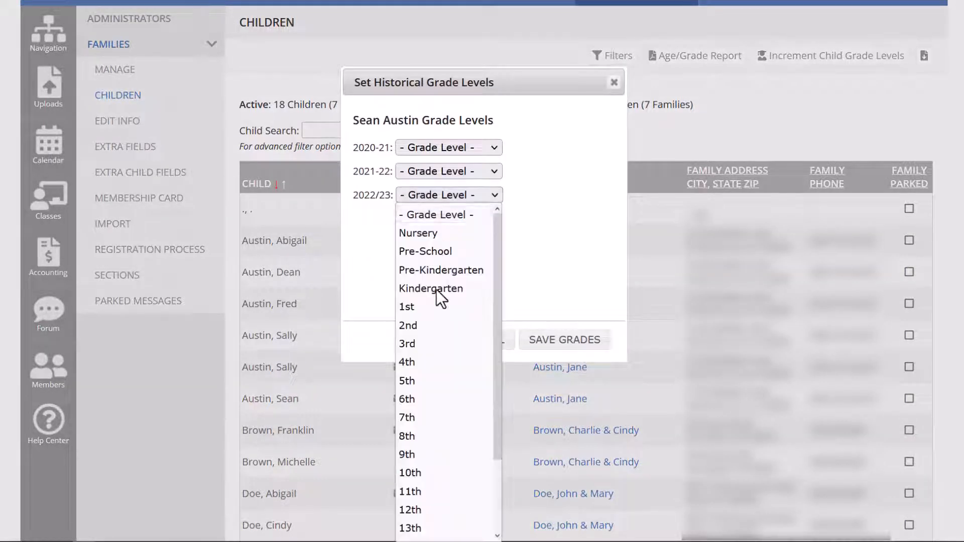
{"action": "left_click", "coordinate": [411, 455]}
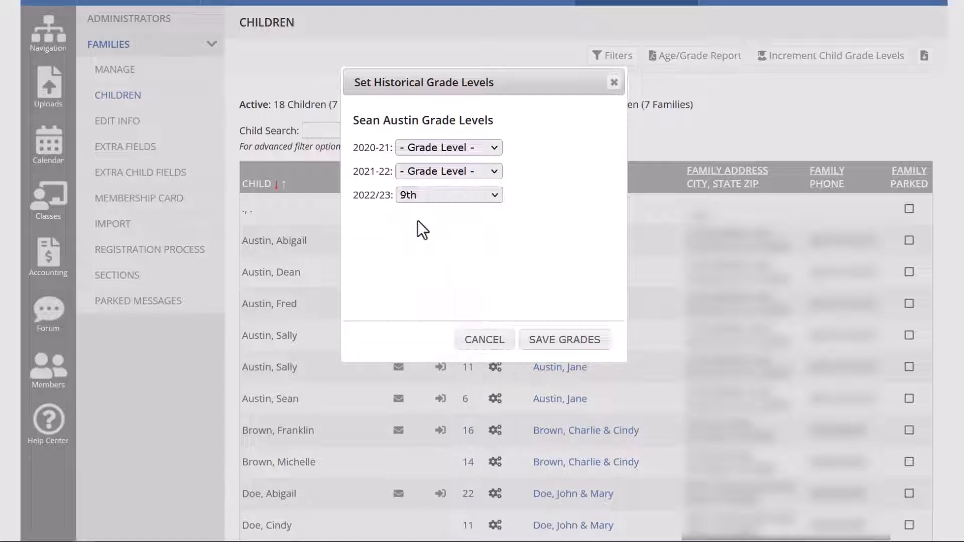
{"action": "left_click", "coordinate": [435, 171]}
{"action": "left_click", "coordinate": [425, 415]}
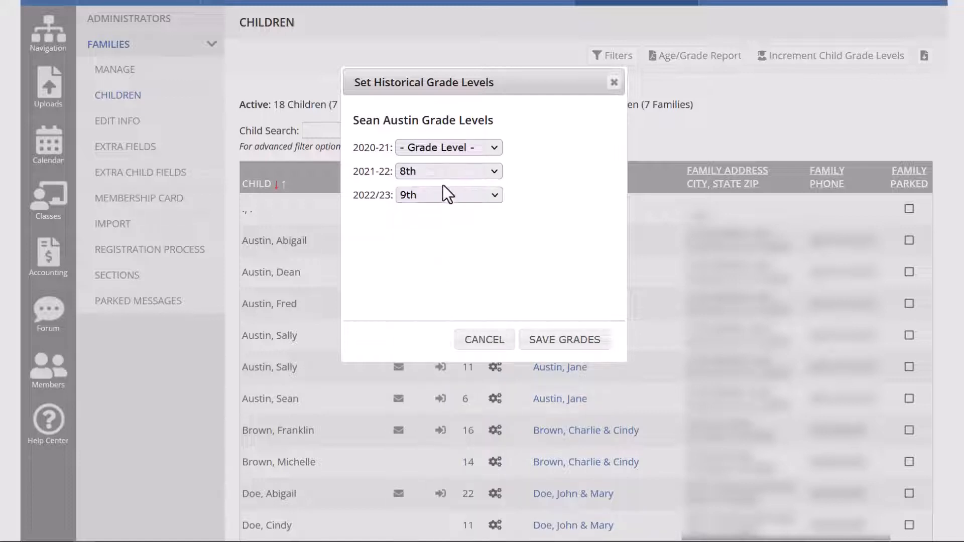
{"action": "left_click", "coordinate": [438, 149]}
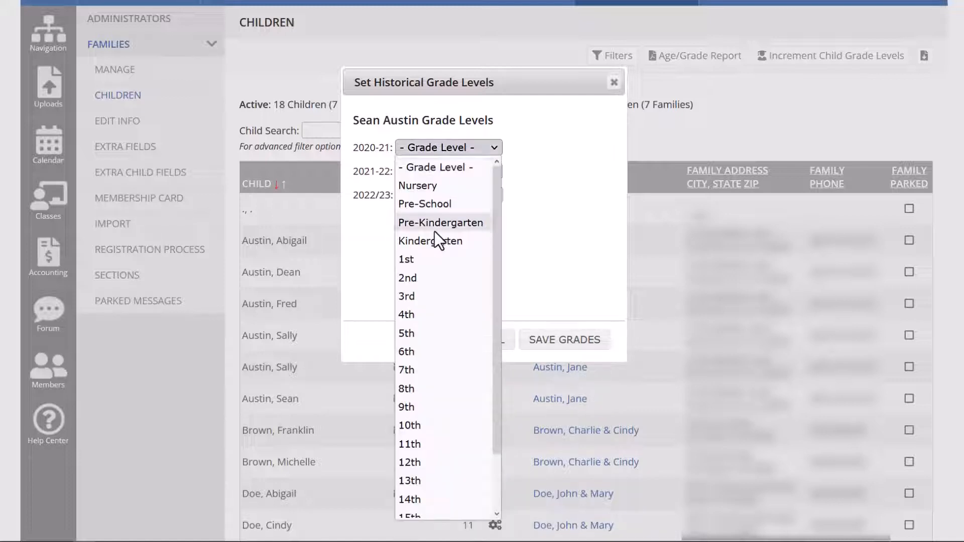
{"action": "left_click", "coordinate": [410, 370]}
{"action": "left_click", "coordinate": [576, 346]}
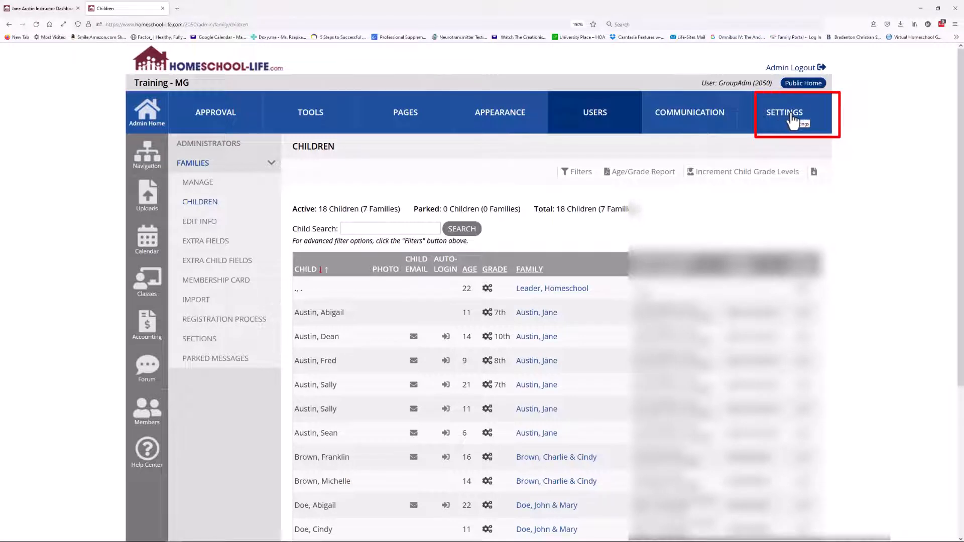
Review Privacy & Security > Privacy Options, including child grade level requirements, and save changes
{"action": "left_click", "coordinate": [794, 119]}
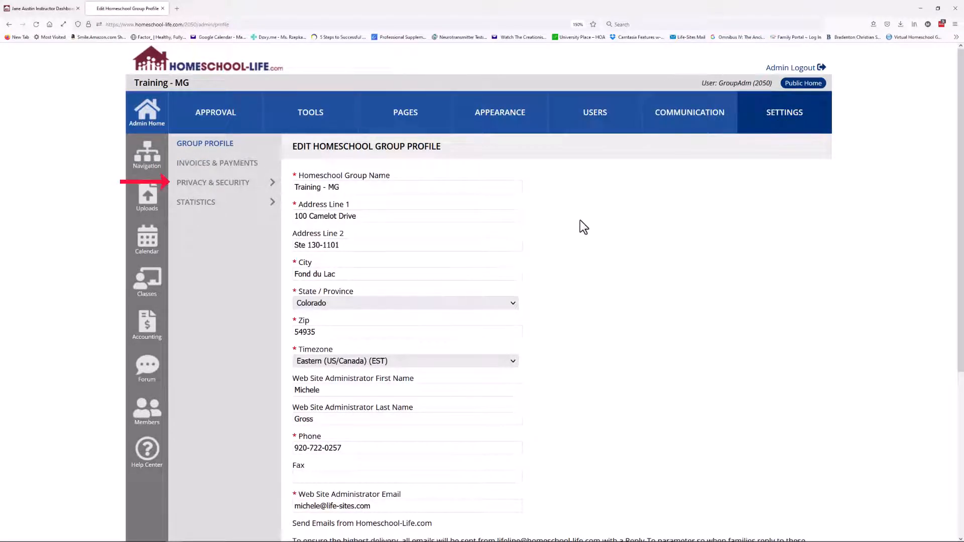
{"action": "left_click", "coordinate": [272, 184]}
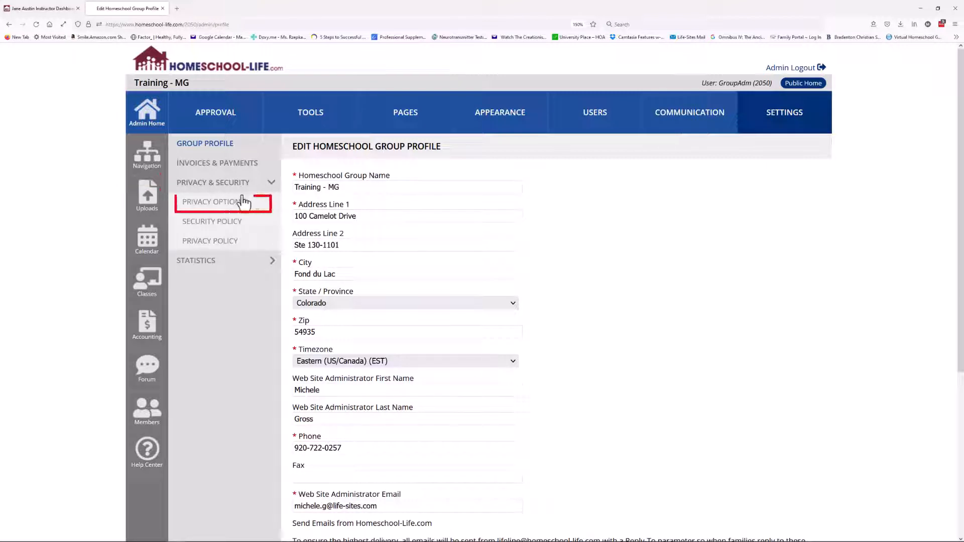
{"action": "left_click", "coordinate": [229, 206]}
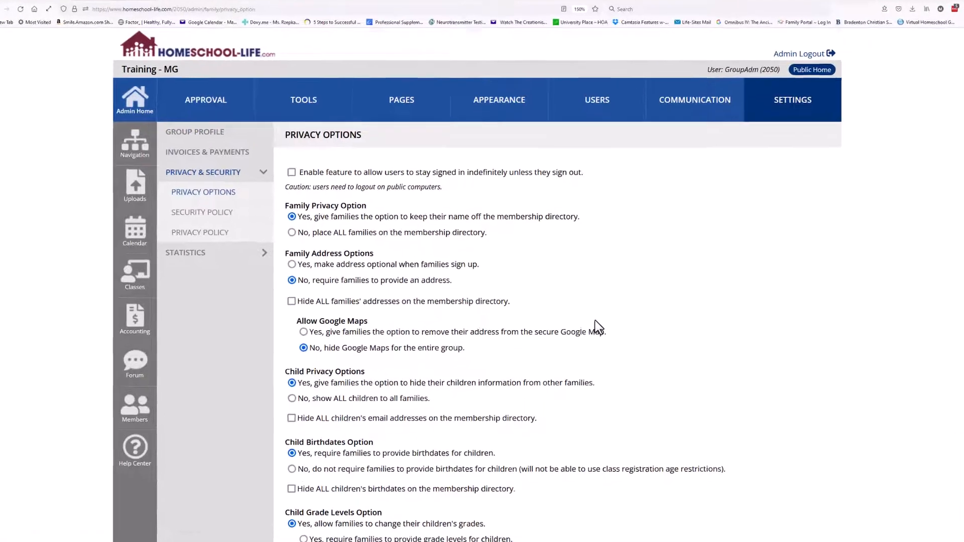
{"action": "scroll", "coordinate": [595, 327], "scroll_direction": "down", "scroll_amount": 5}
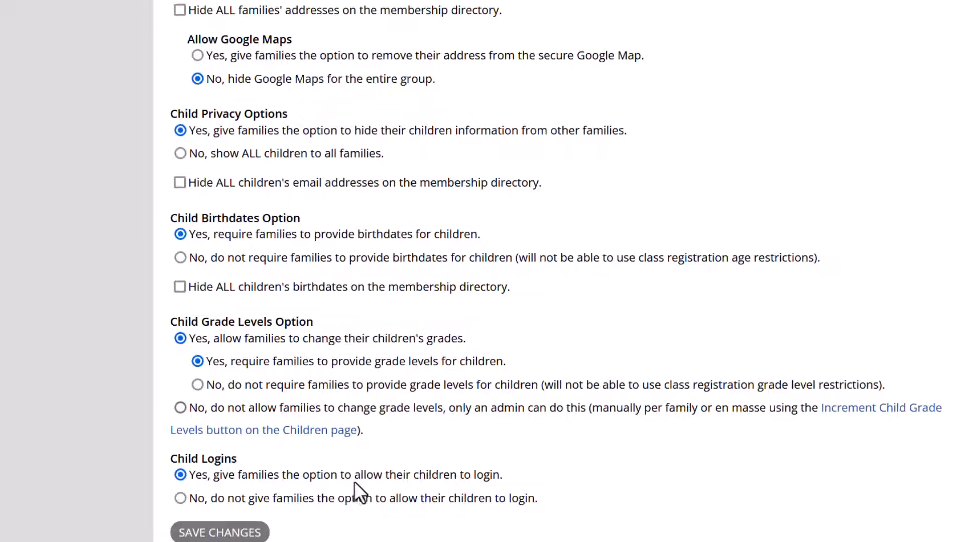
{"action": "left_click", "coordinate": [220, 533]}
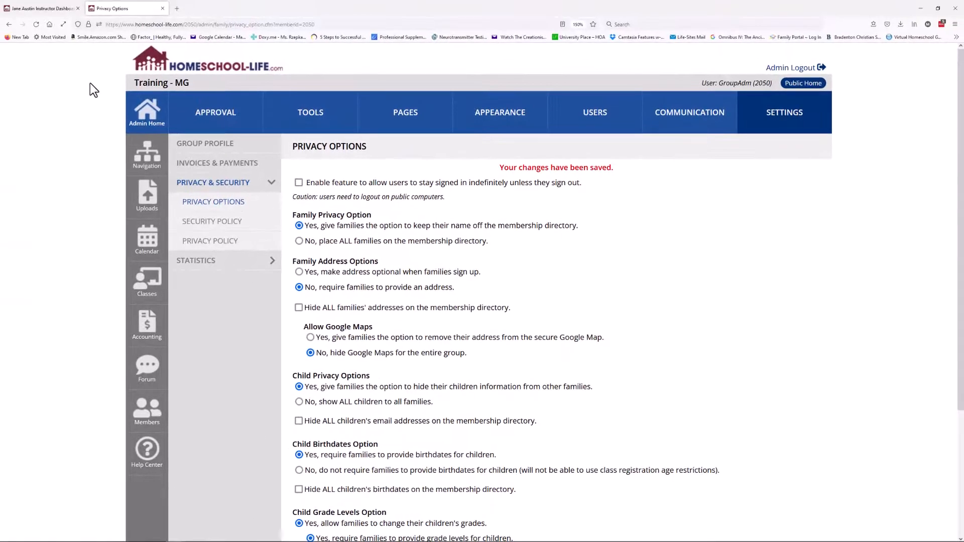
Switch the Instructor Dashboard to Parent View
{"action": "left_click", "coordinate": [38, 8]}
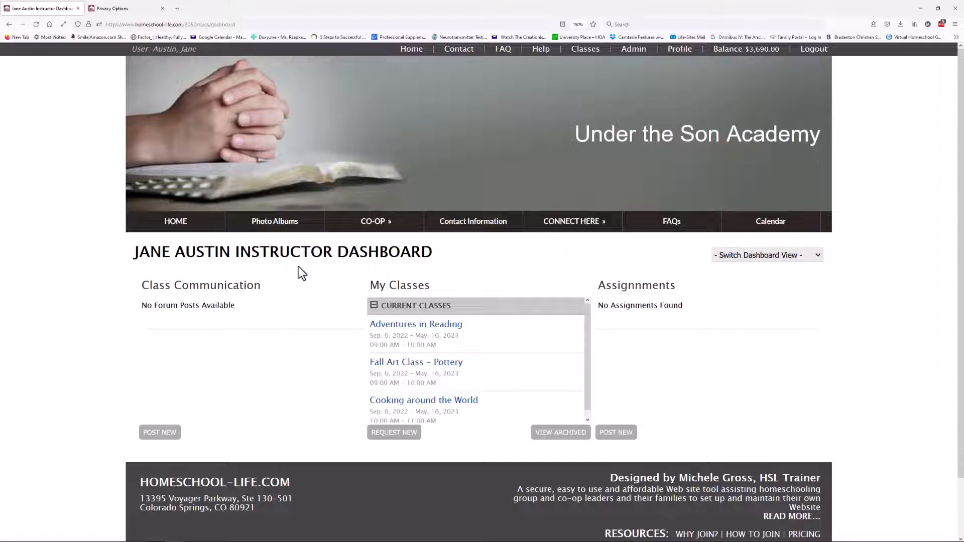
{"action": "left_click", "coordinate": [791, 257]}
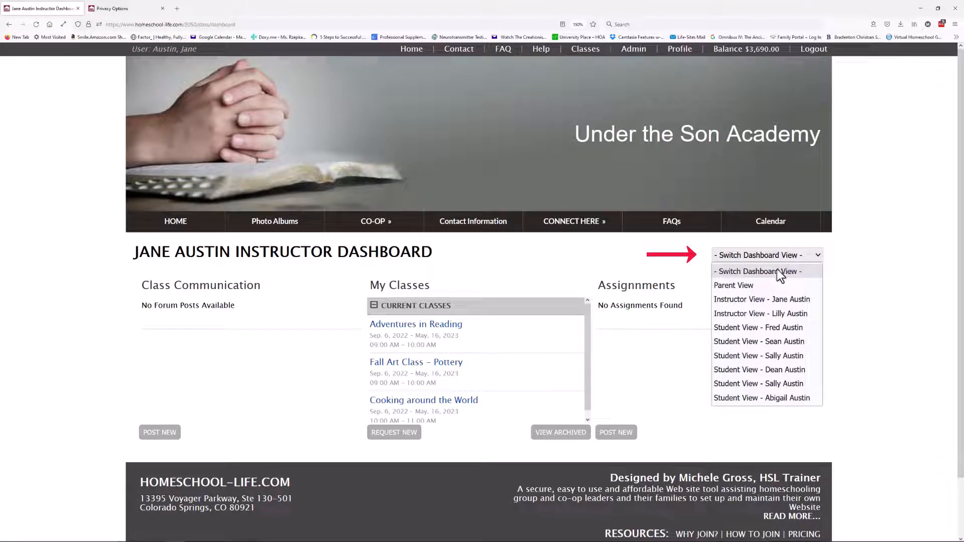
{"action": "left_click", "coordinate": [754, 285]}
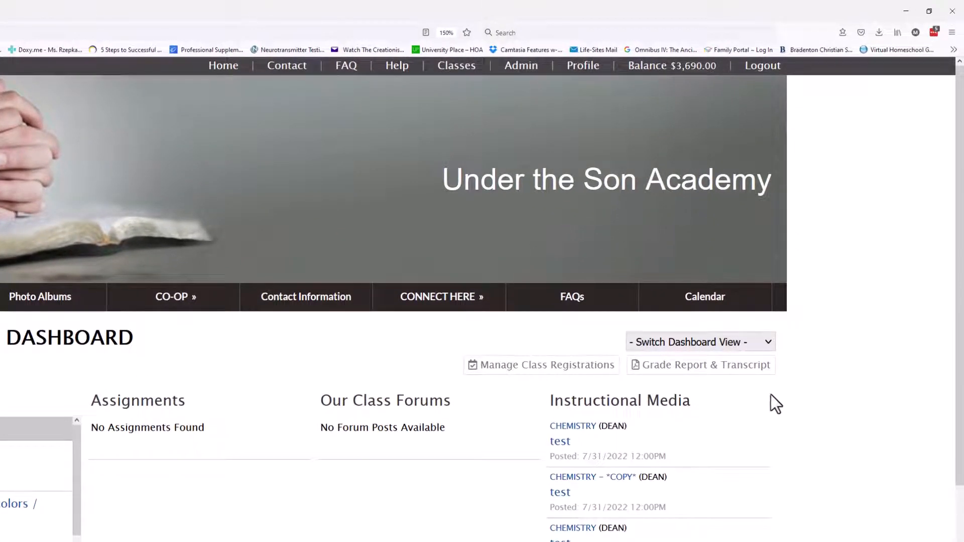
Generate a Transcript BETA report for the student starting at 2020-21 and open the downloaded PDF
{"action": "left_click", "coordinate": [707, 369]}
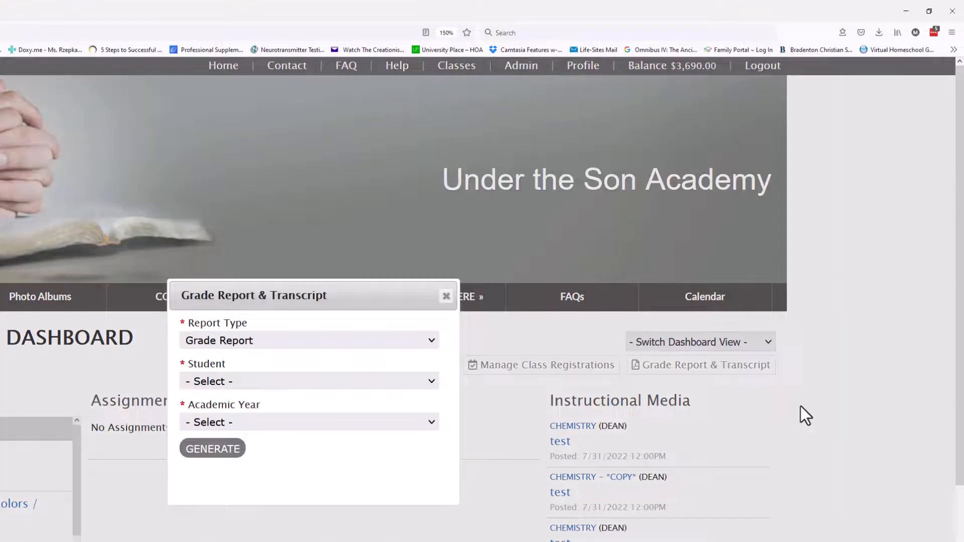
{"action": "left_click", "coordinate": [252, 346]}
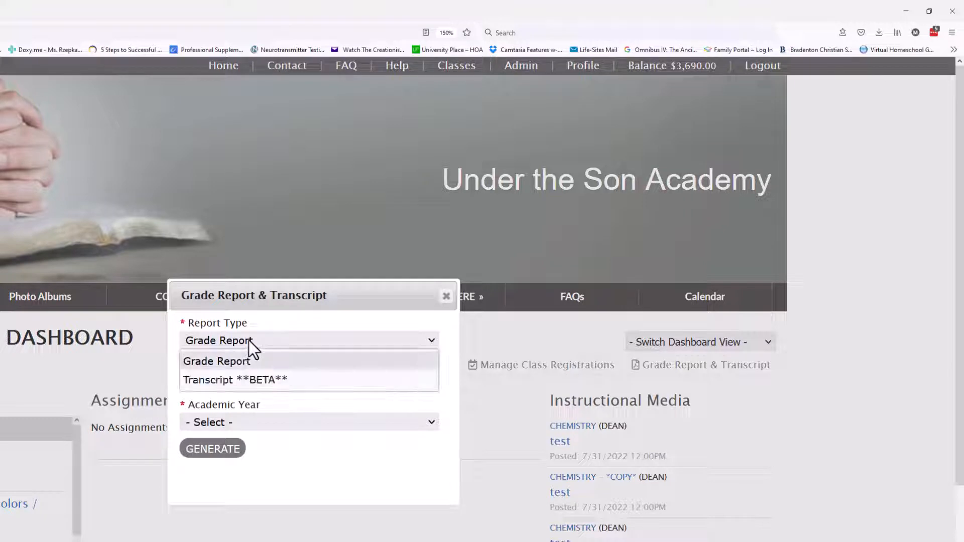
{"action": "left_click", "coordinate": [249, 381]}
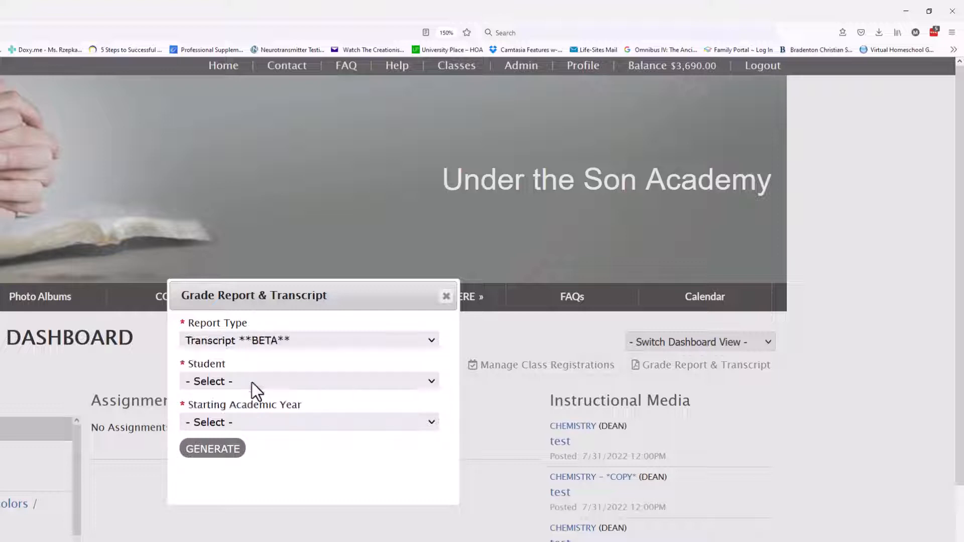
{"action": "left_click", "coordinate": [251, 382]}
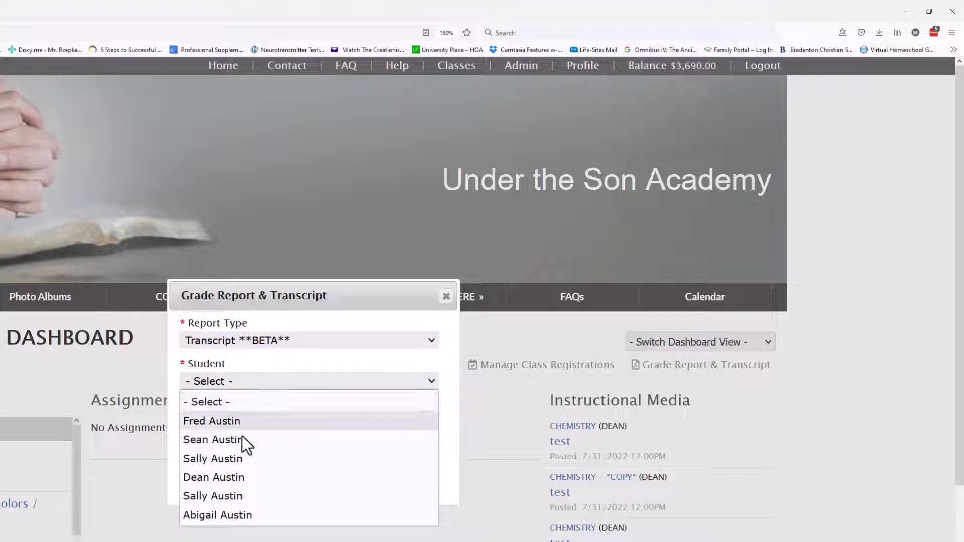
{"action": "left_click", "coordinate": [227, 478]}
{"action": "left_click", "coordinate": [263, 421]}
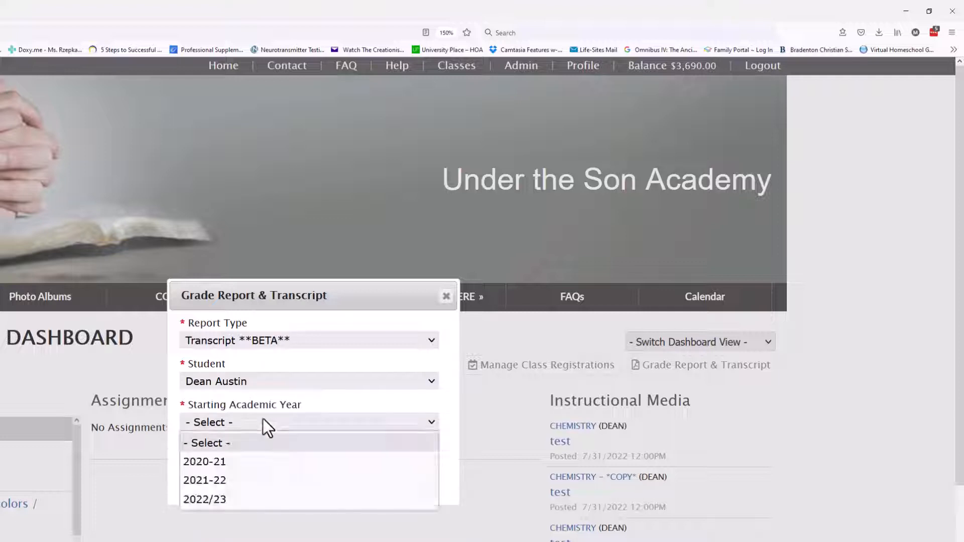
{"action": "left_click", "coordinate": [219, 463]}
{"action": "left_click", "coordinate": [217, 450]}
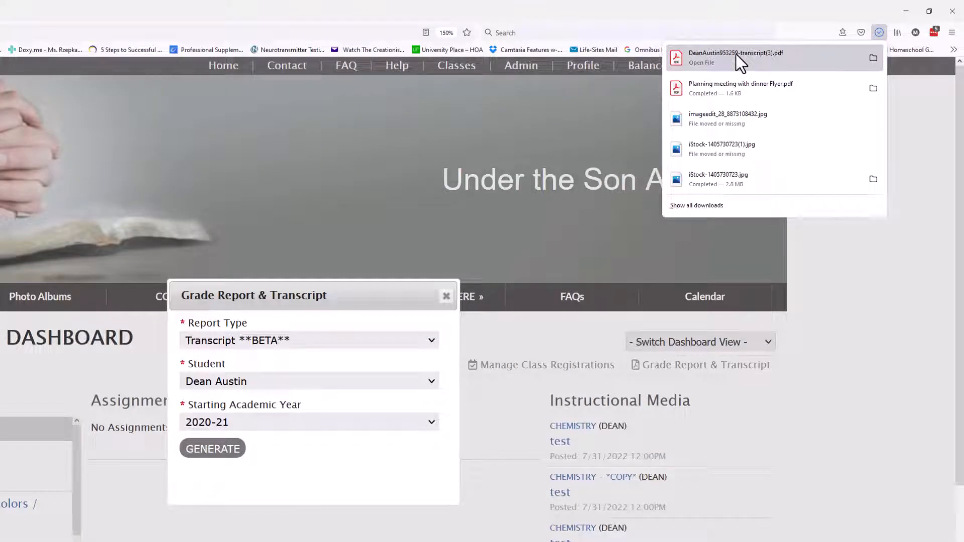
{"action": "left_click", "coordinate": [735, 53]}
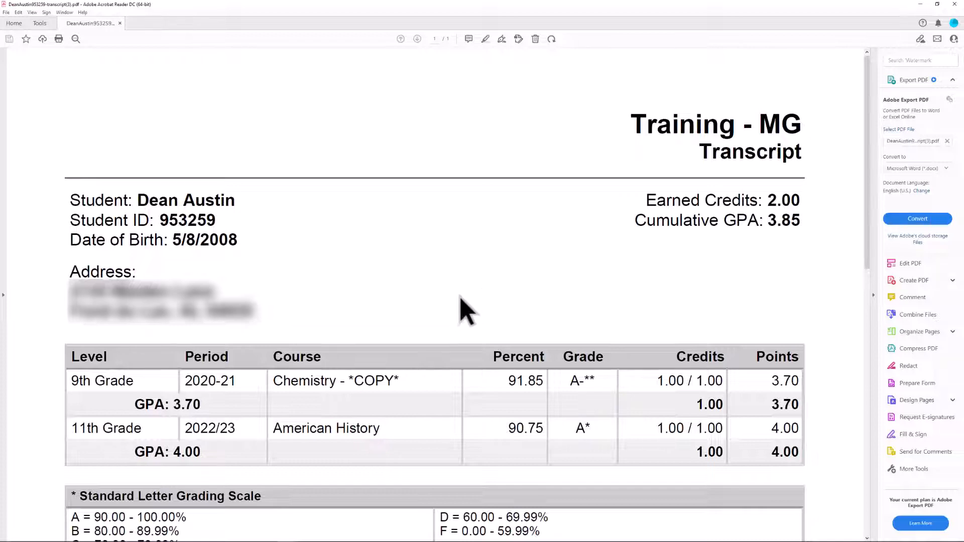
Scroll the transcript PDF down to the grading scale tables, then minimize Acrobat Reader
{"action": "scroll", "coordinate": [458, 302], "scroll_direction": "down", "scroll_amount": 3}
{"action": "scroll", "coordinate": [458, 318], "scroll_direction": "down", "scroll_amount": 2}
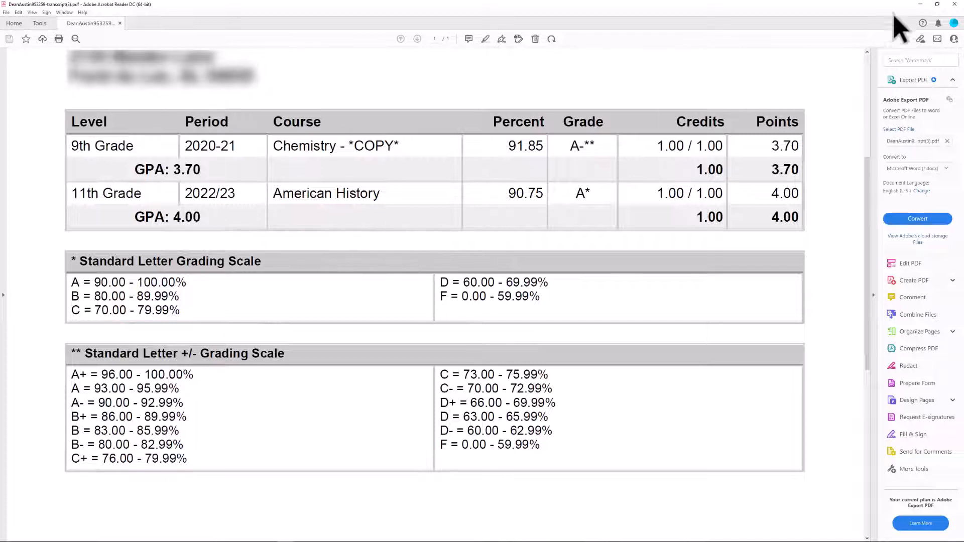
{"action": "left_click", "coordinate": [922, 6]}
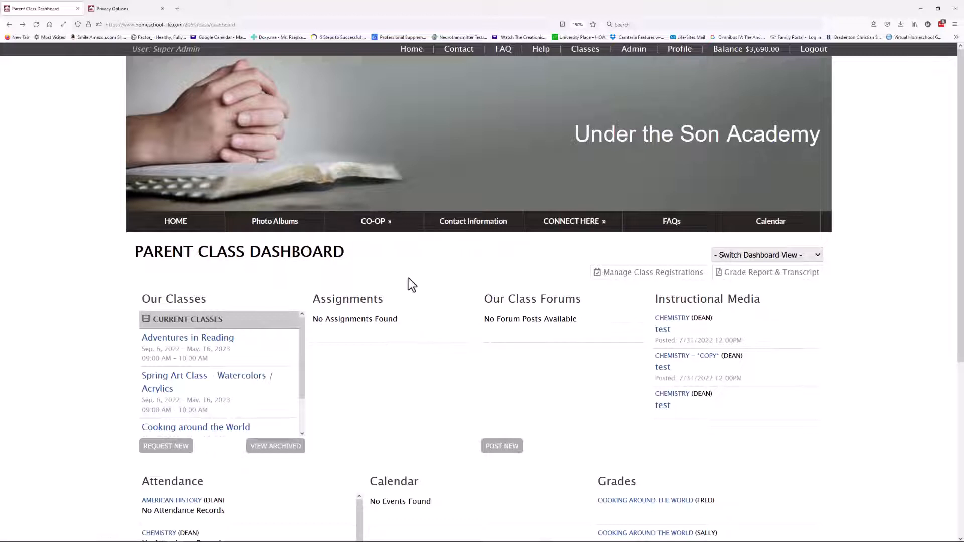
Switch to the instructor dashboard view and go to the Adventures in Reading class page
{"action": "left_click", "coordinate": [731, 258]}
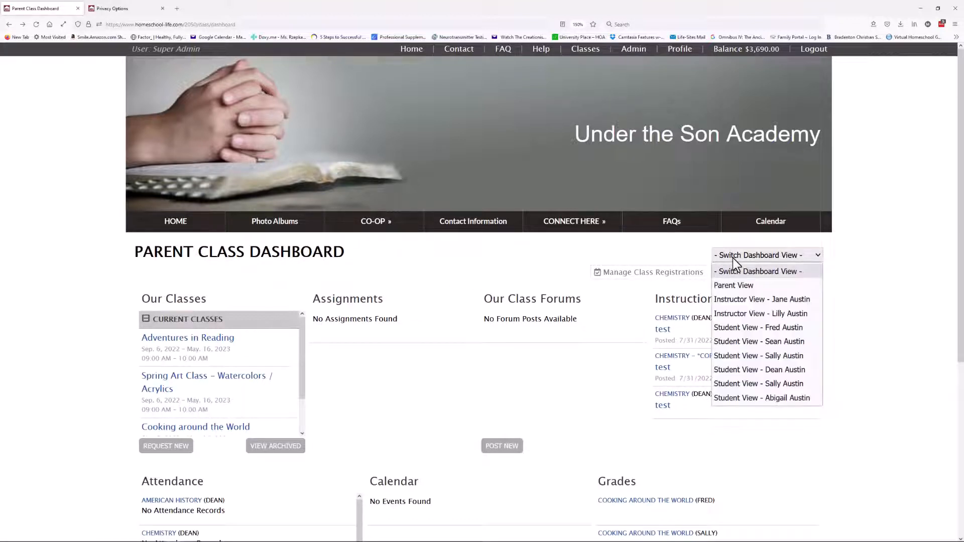
{"action": "left_click", "coordinate": [743, 302]}
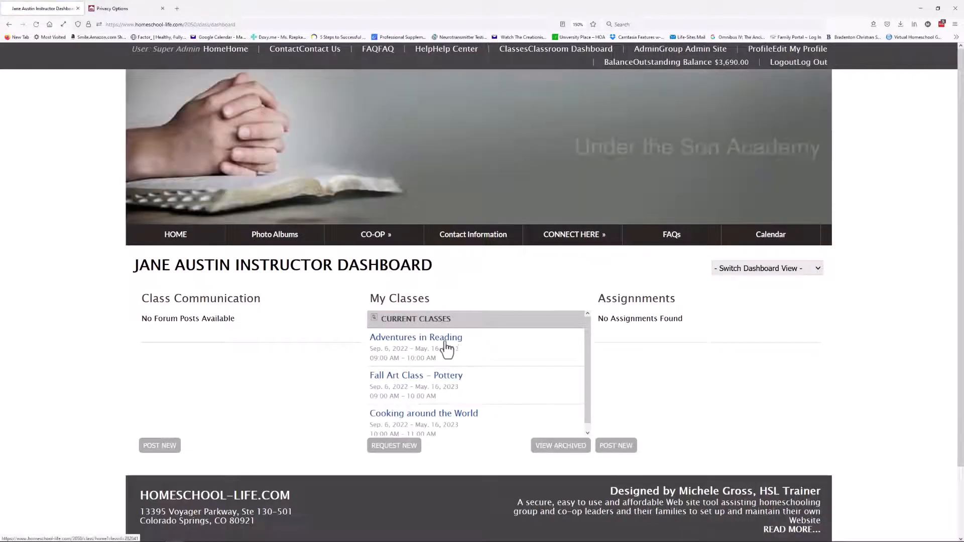
{"action": "left_click", "coordinate": [411, 333]}
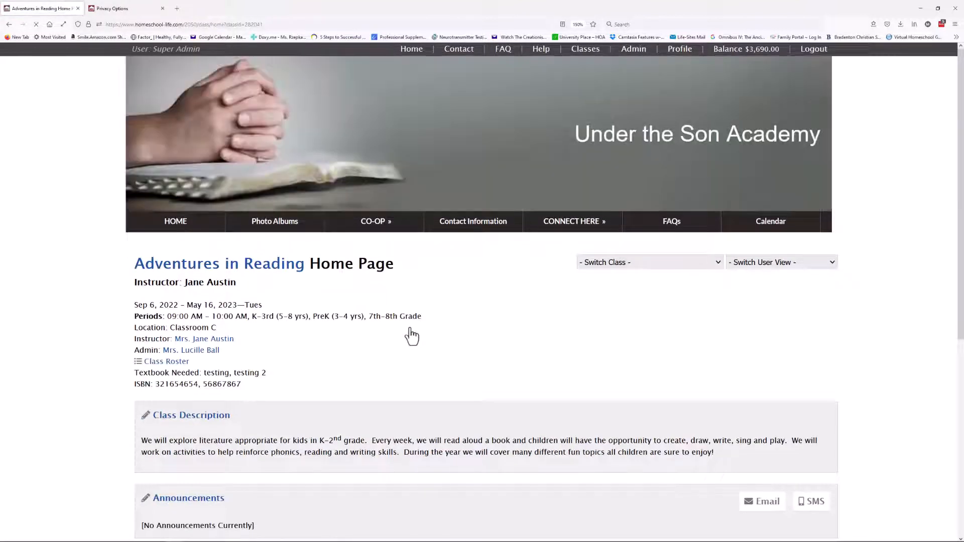
Edit Adventures in Reading, show its Grading settings, and select the Mark Final As Of date field
{"action": "left_click", "coordinate": [213, 272]}
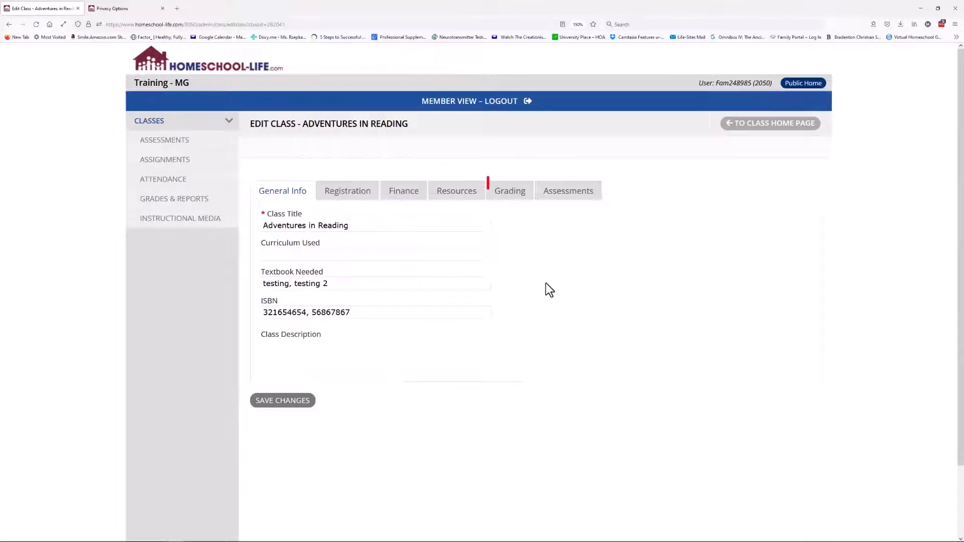
{"action": "left_click", "coordinate": [511, 196]}
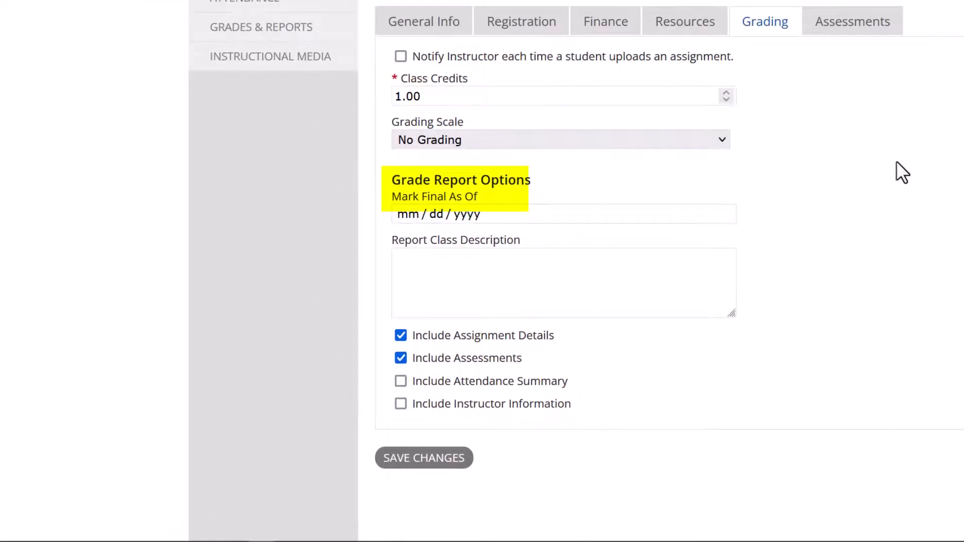
{"action": "left_click", "coordinate": [420, 213]}
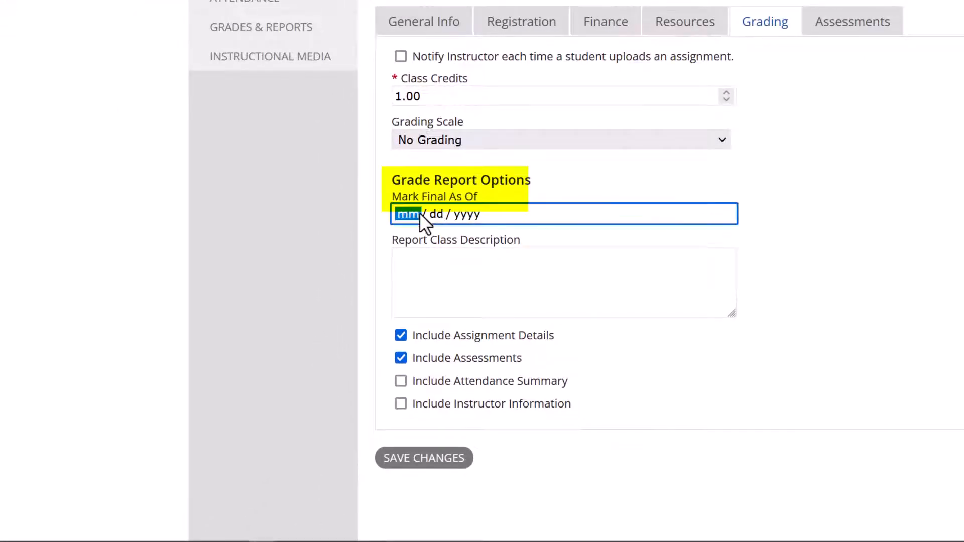